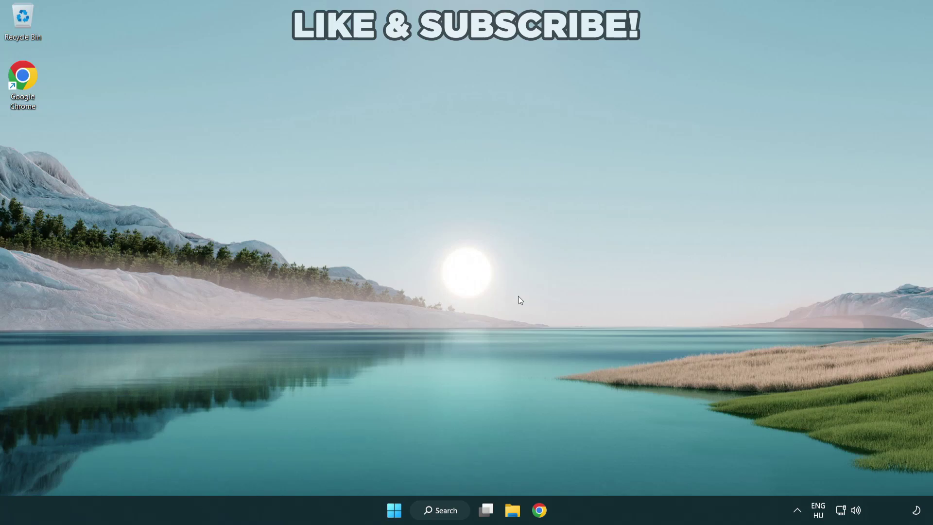
Switch the quick-settings audio output from CABLE Input to Speakers (High Definition Audio Device).
click(856, 512)
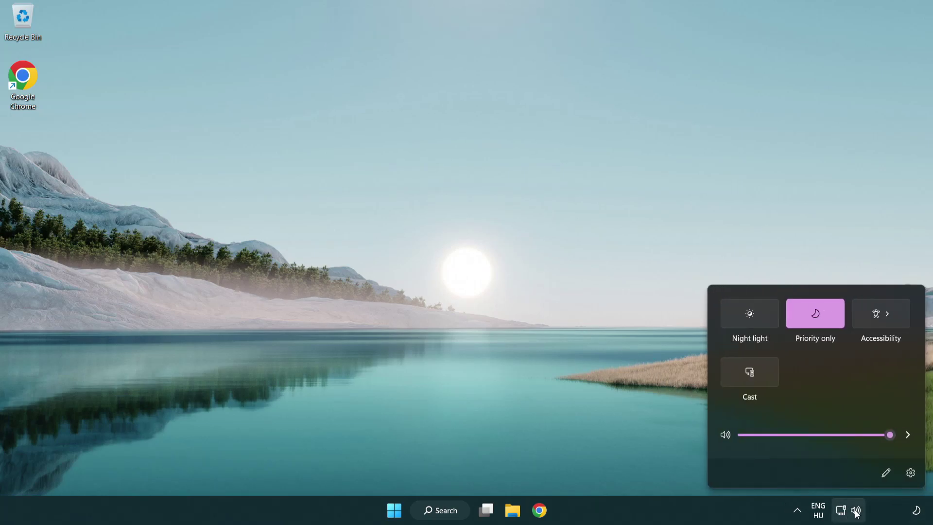
click(907, 435)
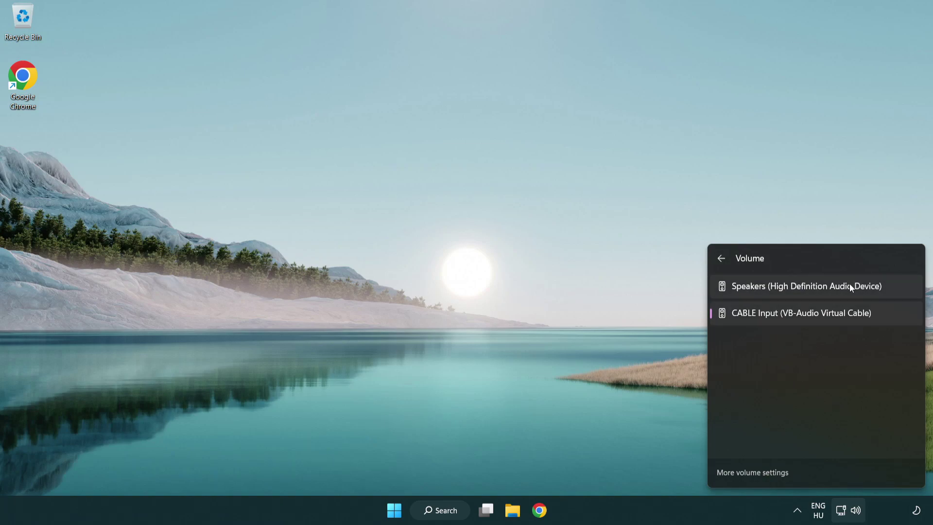
click(895, 289)
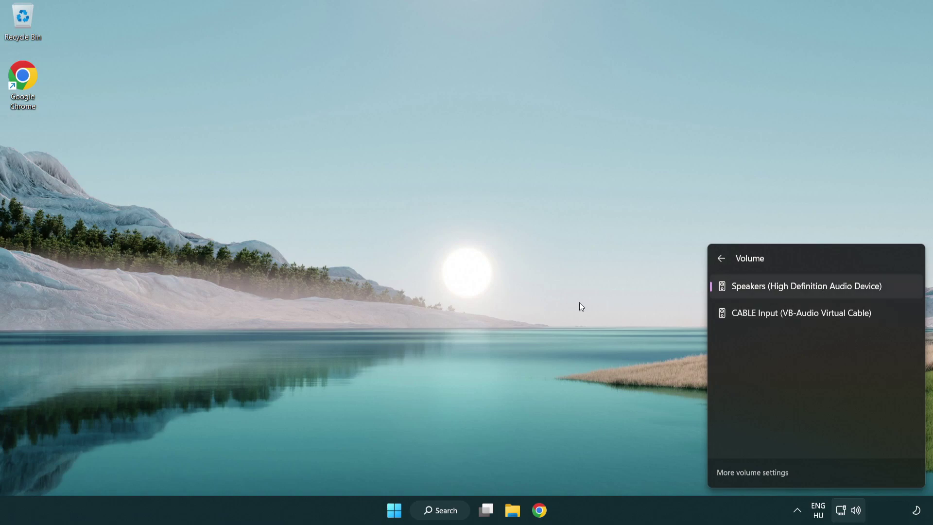
click(509, 287)
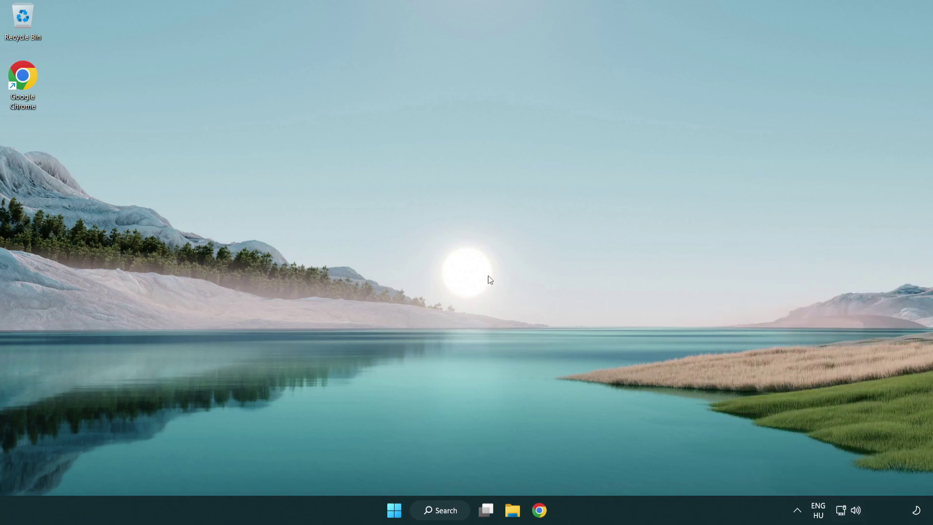
Reset sound devices and app volumes to recommended defaults in the volume mixer, then close Settings.
right_click(856, 511)
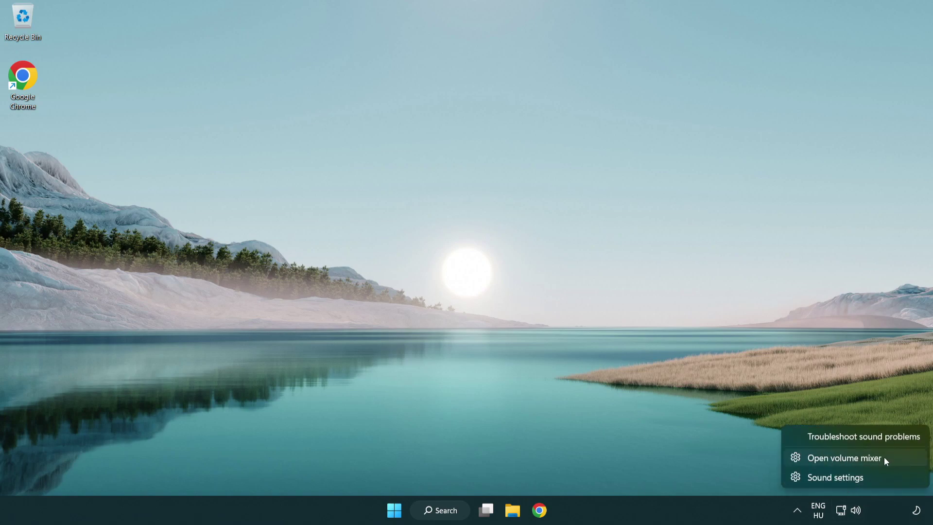
click(899, 457)
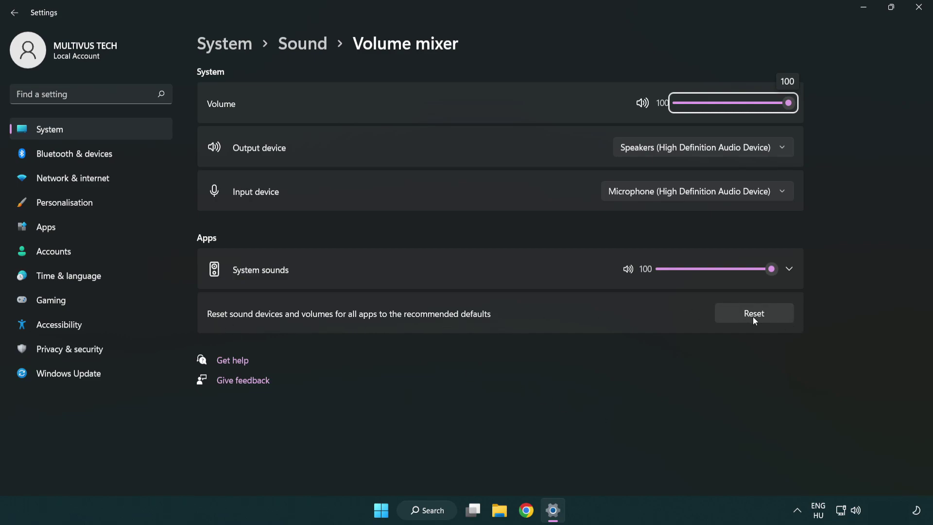
click(779, 316)
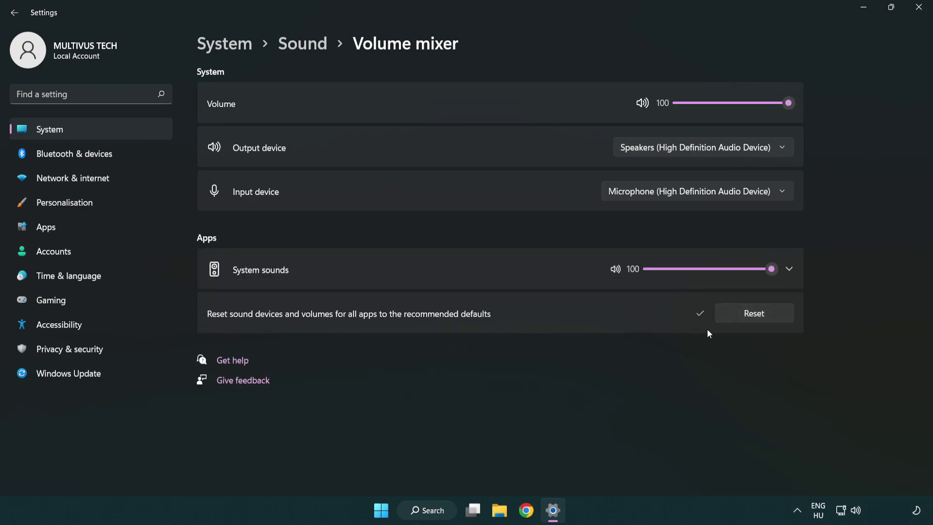
click(920, 9)
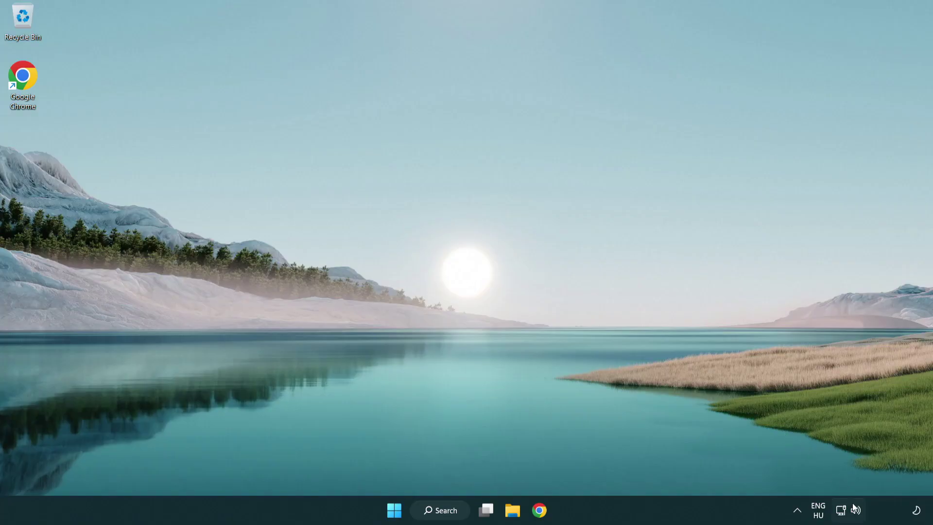
Open Sound settings from the volume icon and go to More sound settings.
right_click(856, 510)
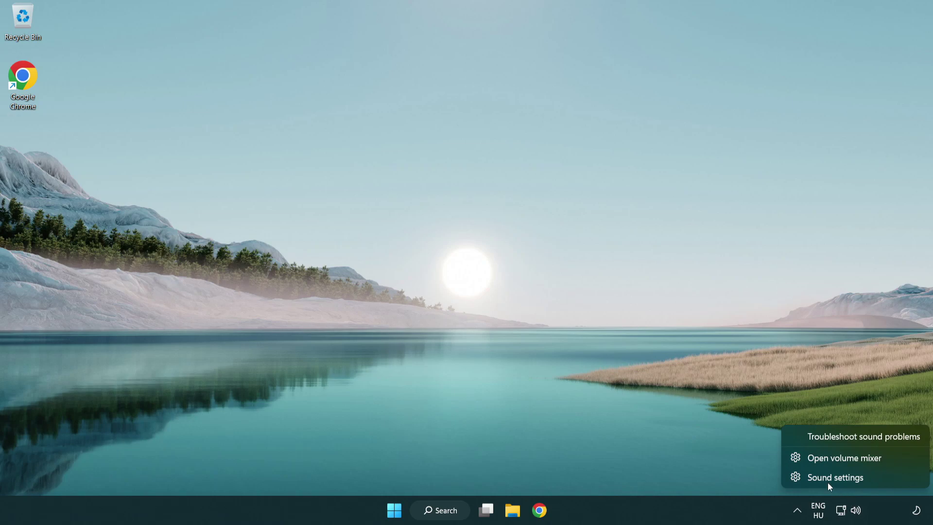
click(893, 480)
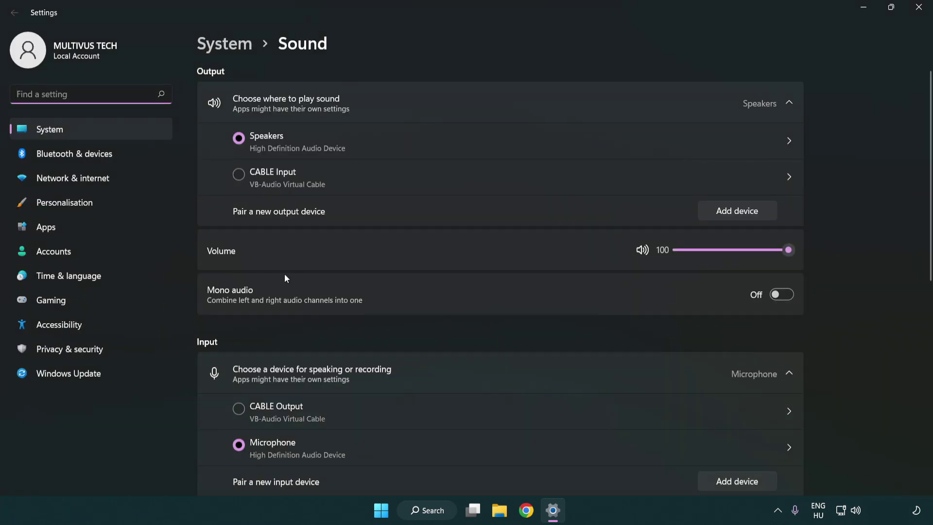
click(834, 249)
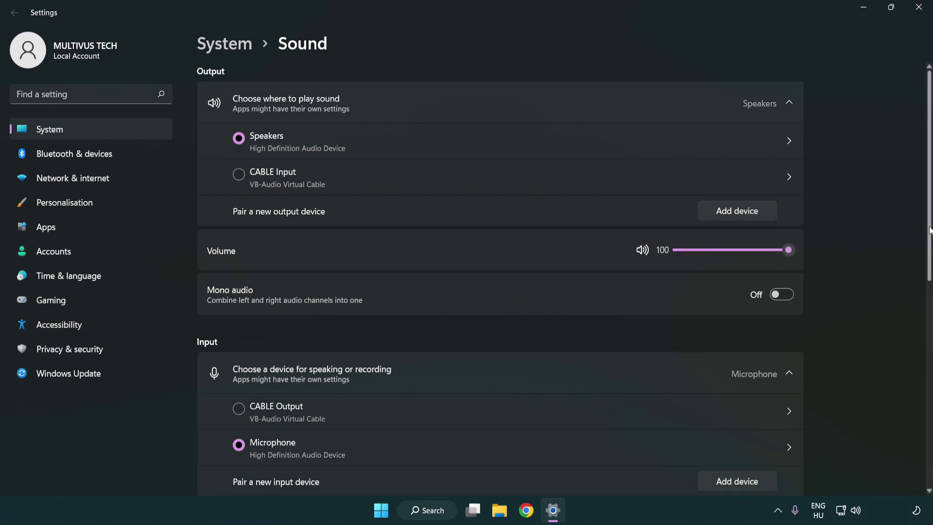
drag(929, 230, 930, 416)
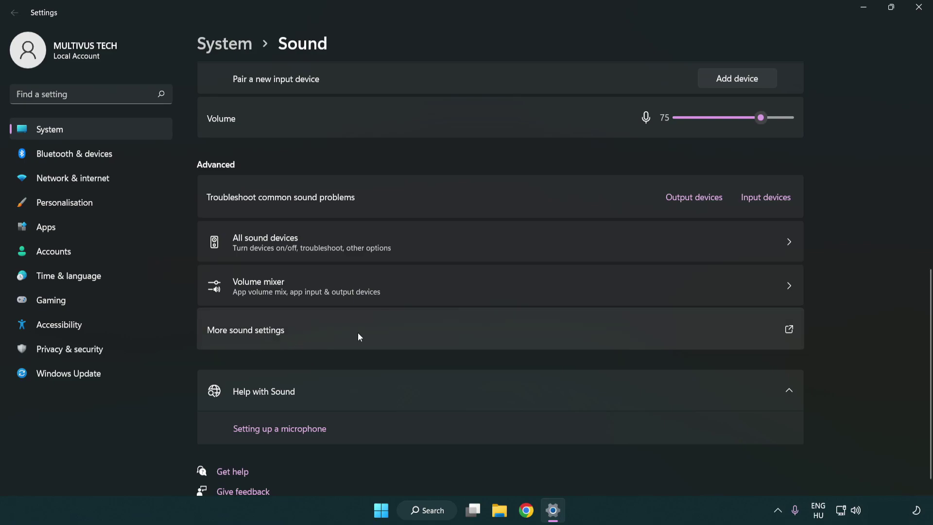
Disable the CABLE Input playback device in the centred Sound panel, leaving Speakers active.
click(358, 332)
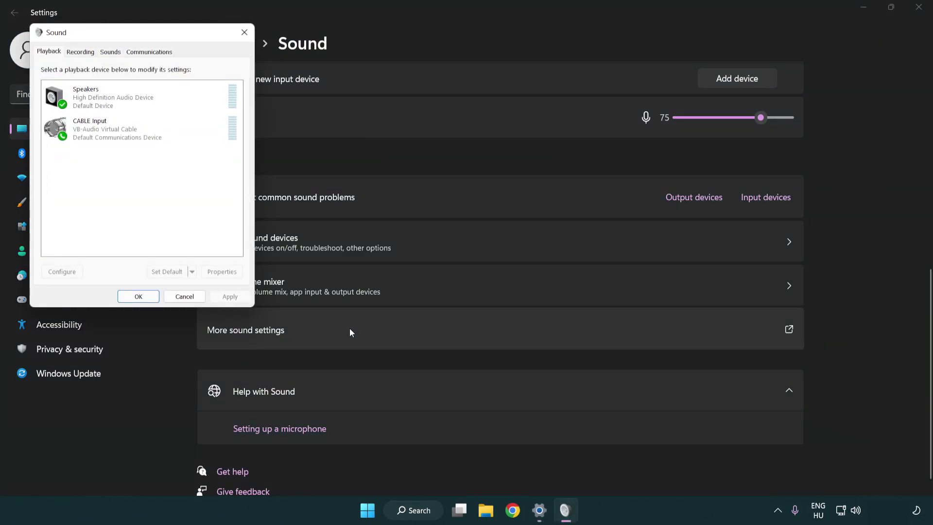
drag(165, 35, 479, 122)
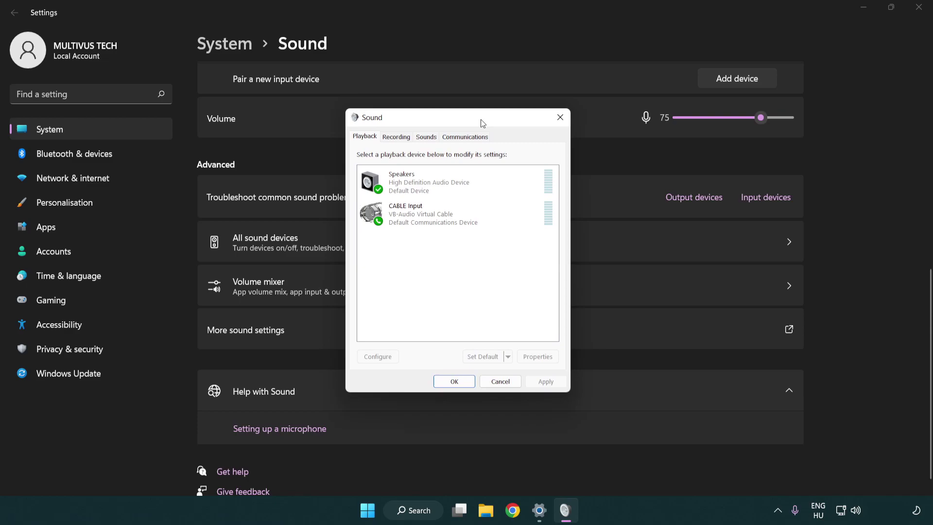
click(448, 224)
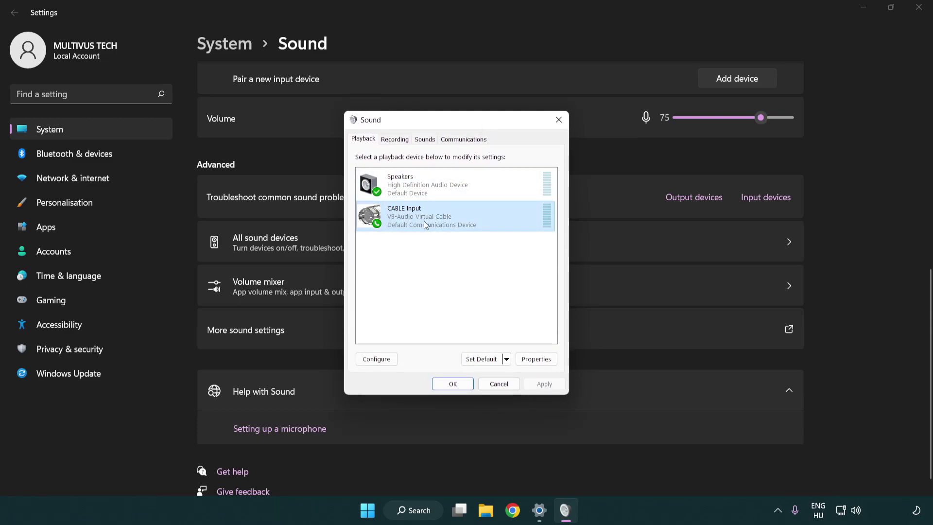
right_click(423, 221)
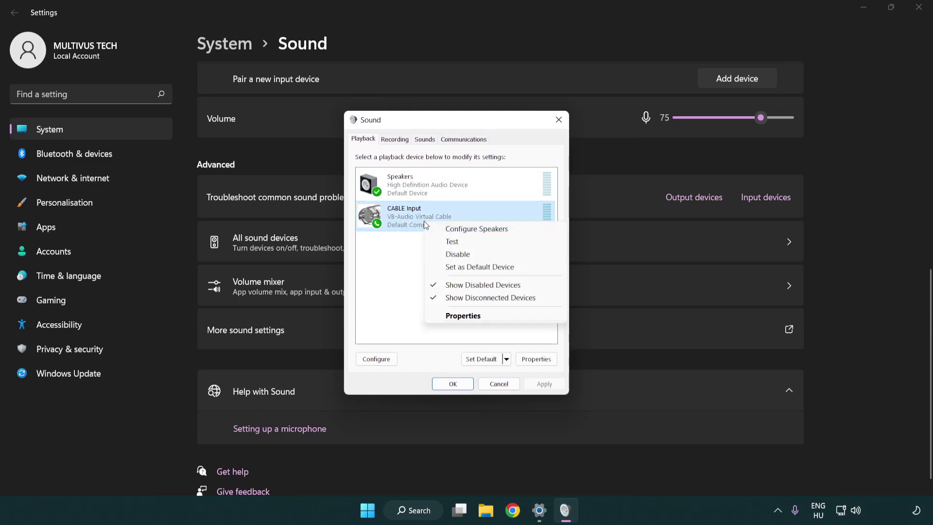
click(481, 255)
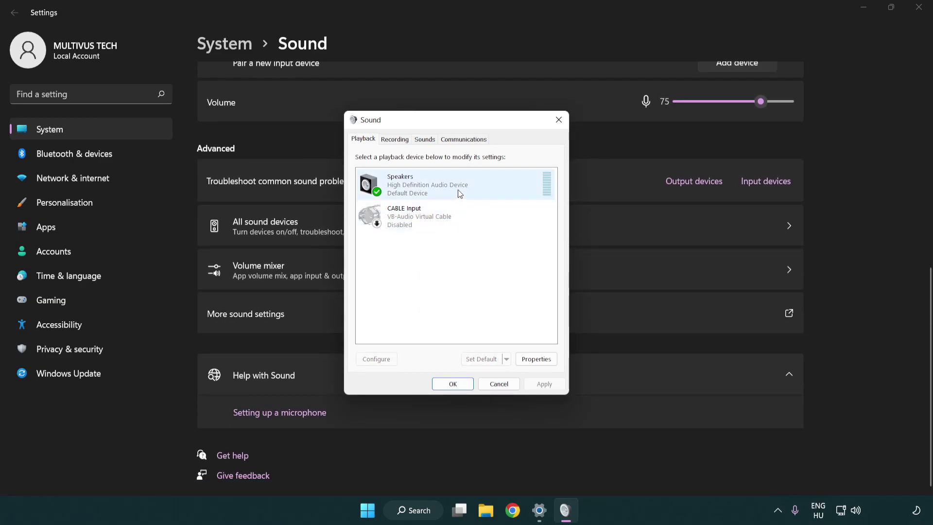
right_click(475, 184)
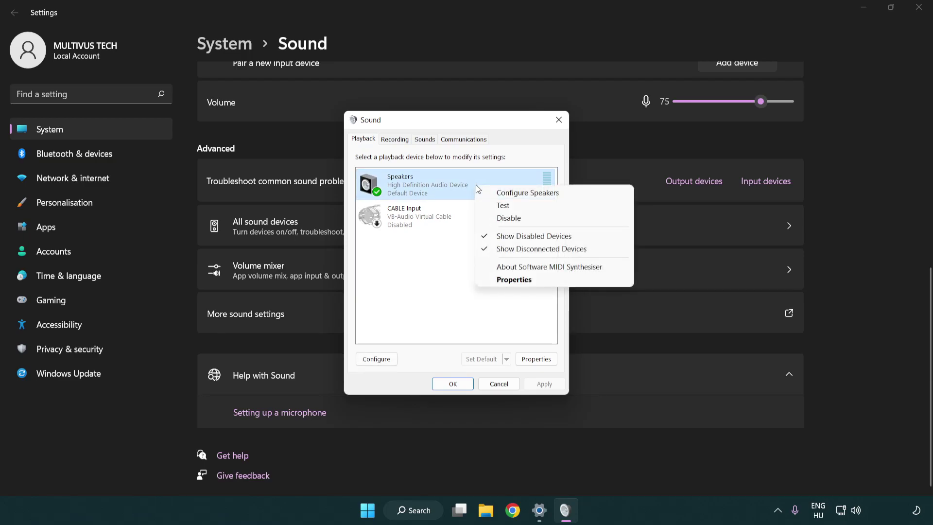
Configure Speakers as 7.1 Surround with full-range front and surround speakers, and finish.
click(514, 194)
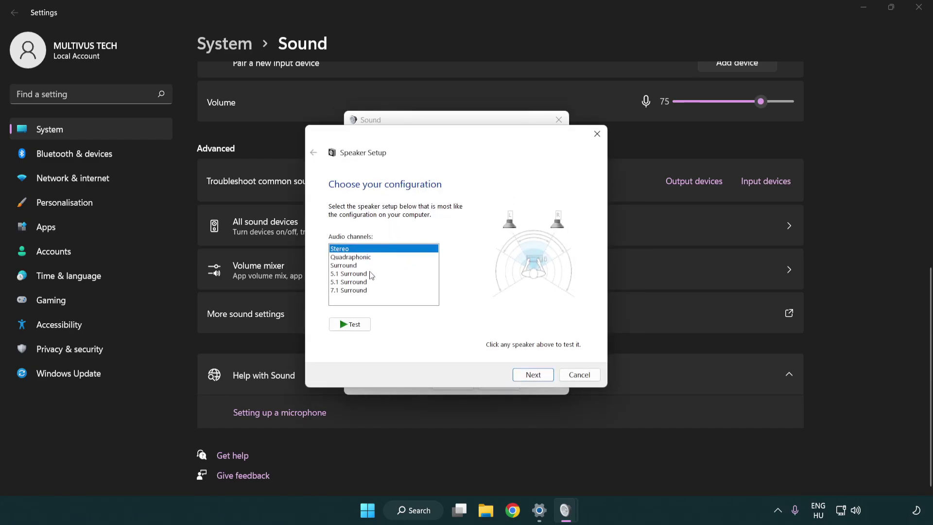
drag(372, 275, 369, 292)
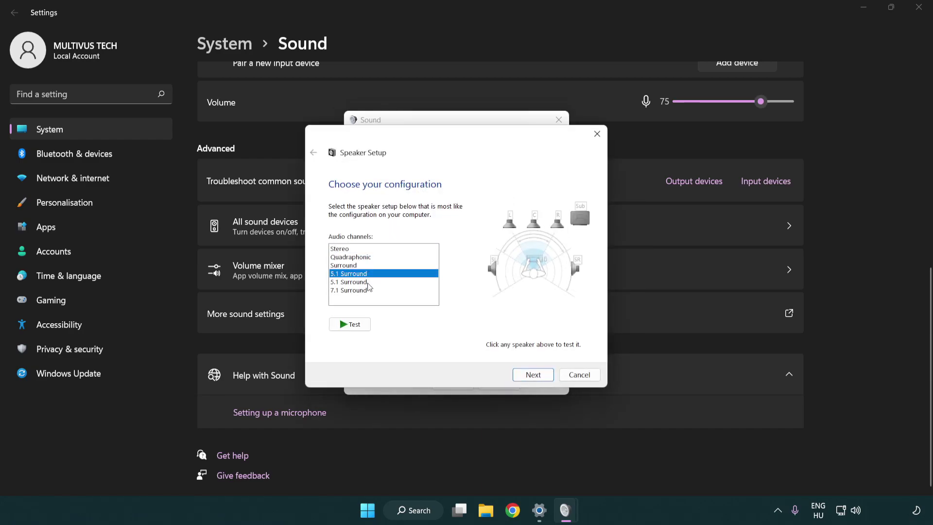
click(533, 375)
click(531, 375)
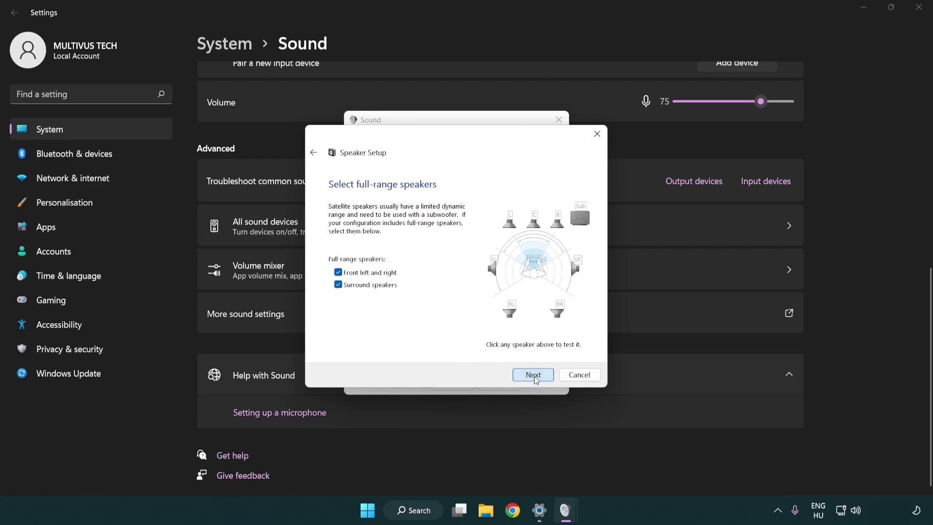
click(531, 374)
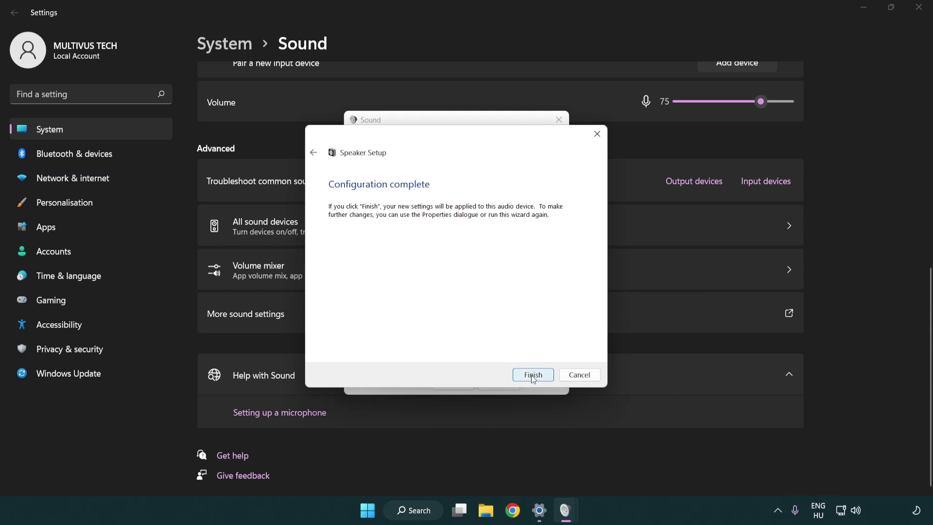
click(533, 375)
Open Speakers Properties and turn off all audio enhancements.
click(538, 359)
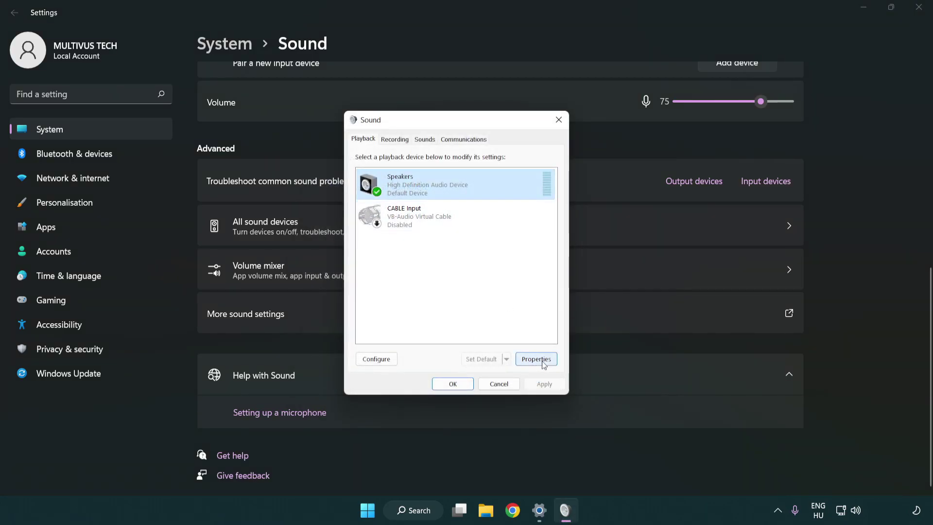
click(537, 358)
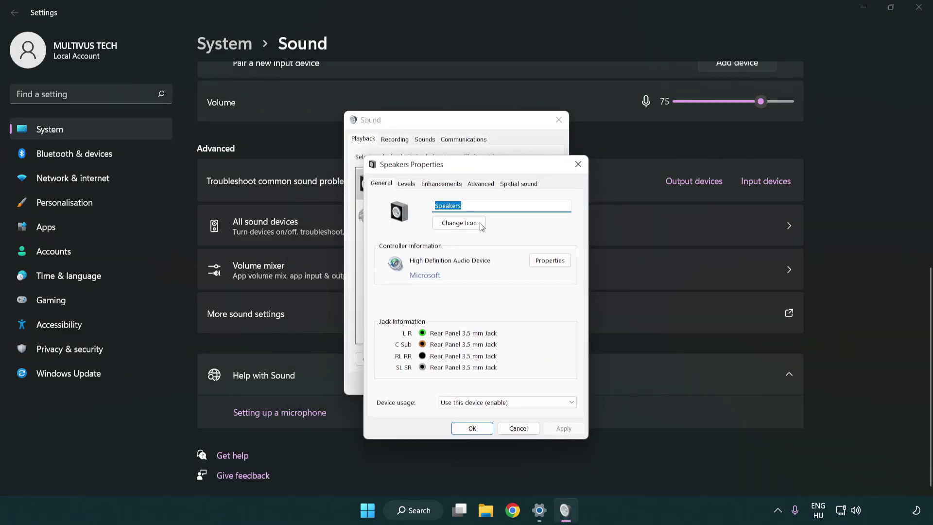
drag(470, 166, 453, 128)
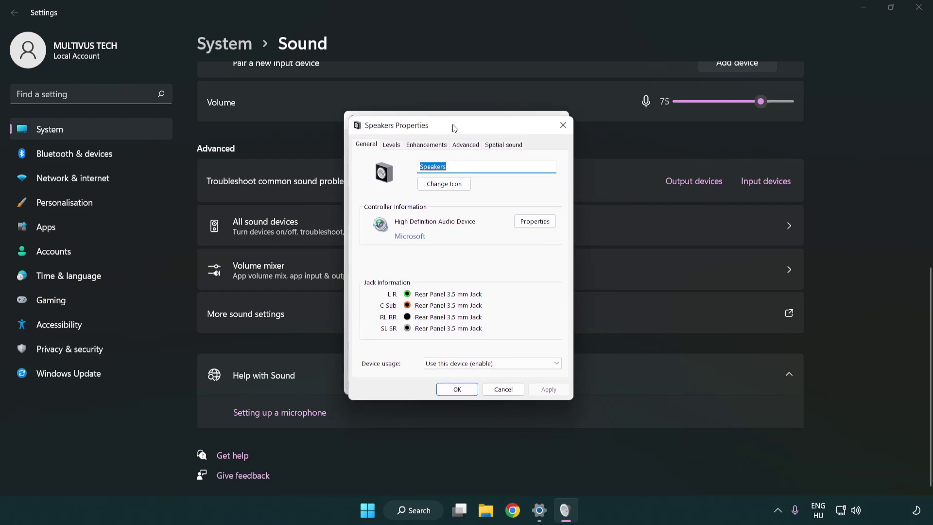
click(426, 144)
click(369, 195)
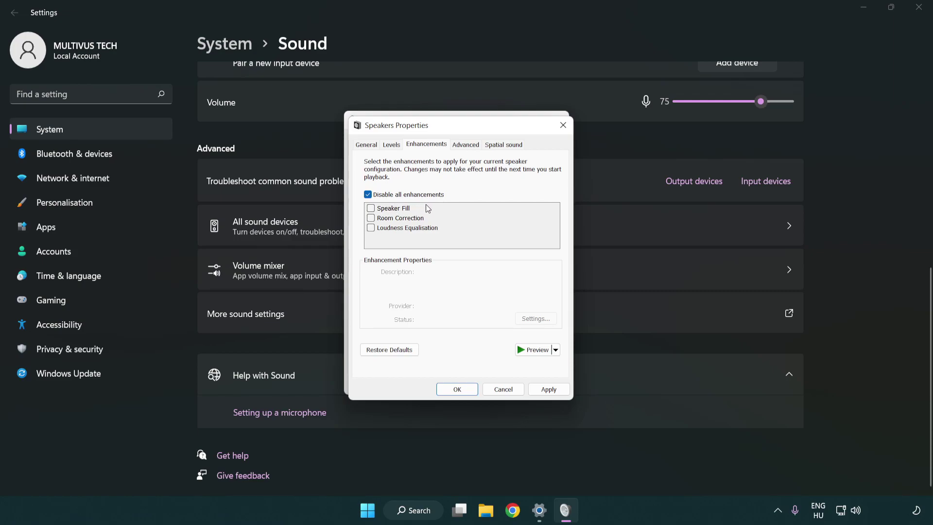
Apply the 16 bit, 48000 Hz (DVD Quality) default format and close Sound and Settings.
click(469, 147)
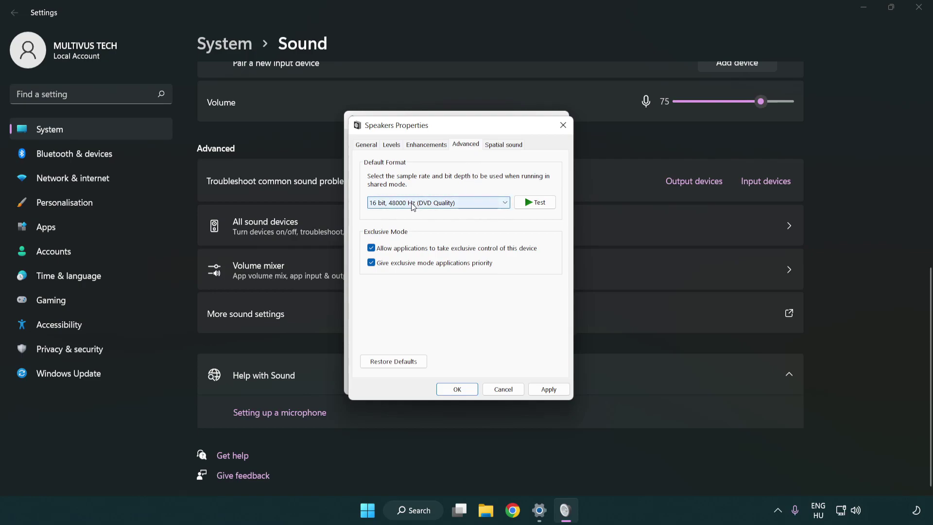
click(438, 203)
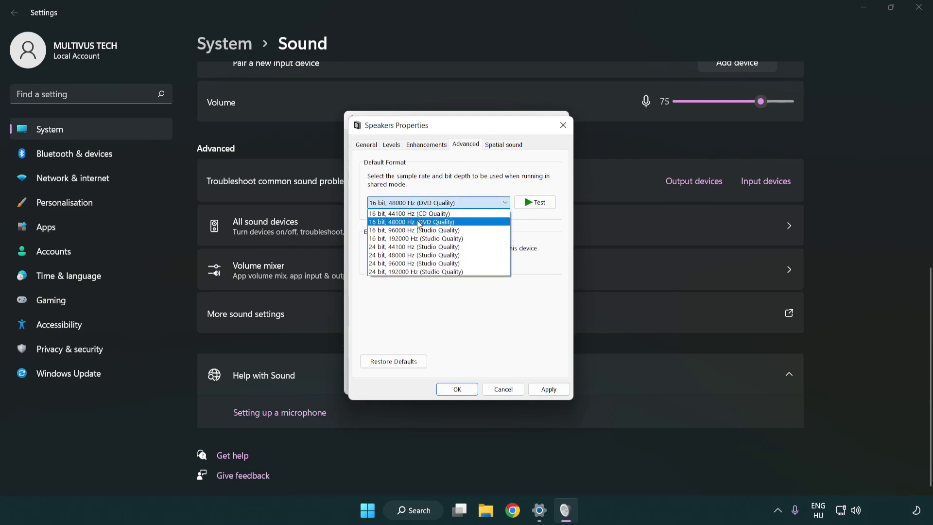
click(419, 222)
click(549, 390)
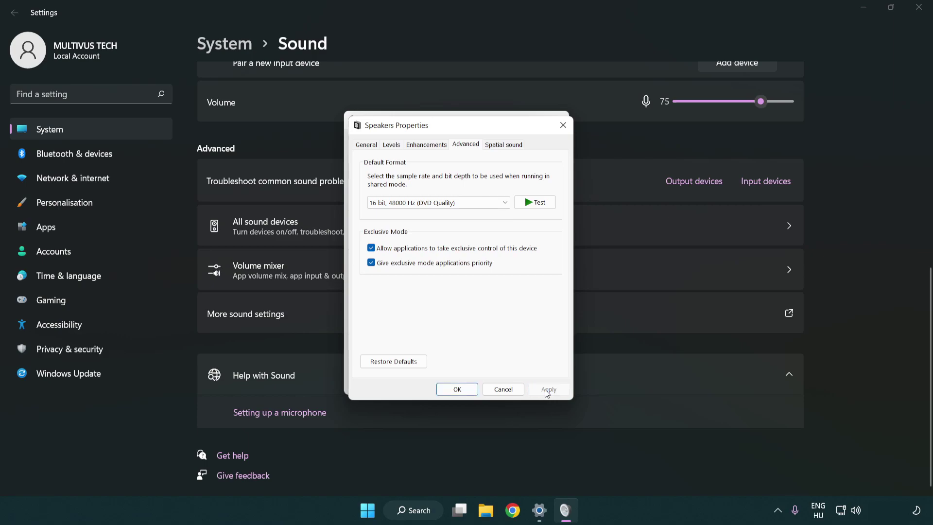
click(458, 390)
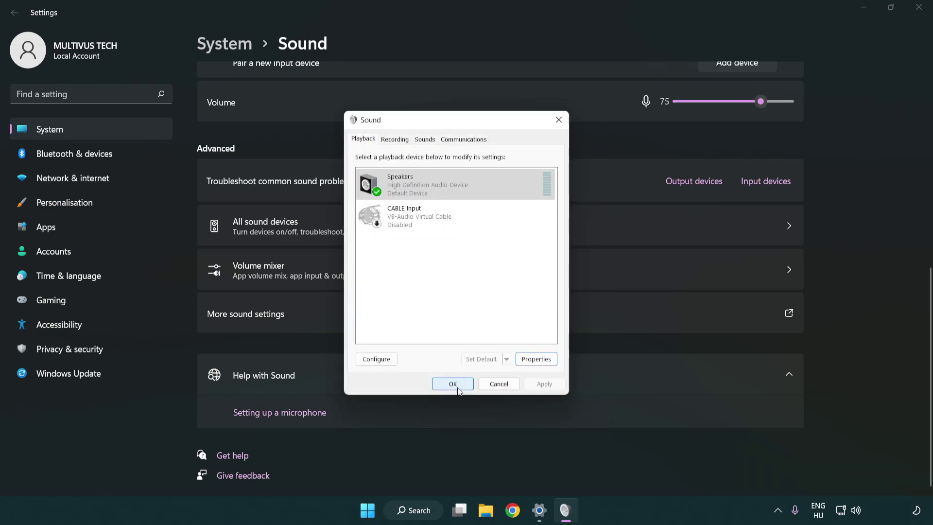
click(452, 384)
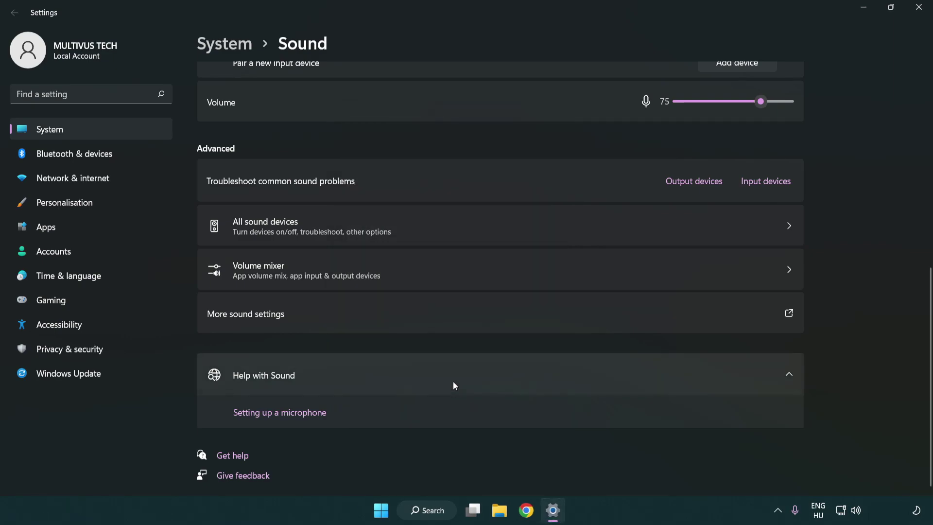
click(919, 9)
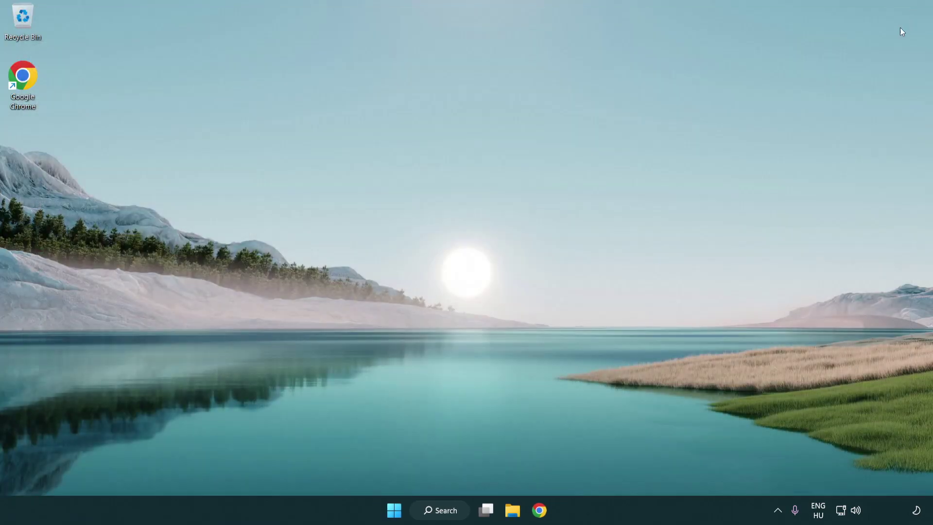
Search Windows for 'device manager' so Device Manager shows as the best match.
click(395, 511)
click(621, 470)
click(441, 510)
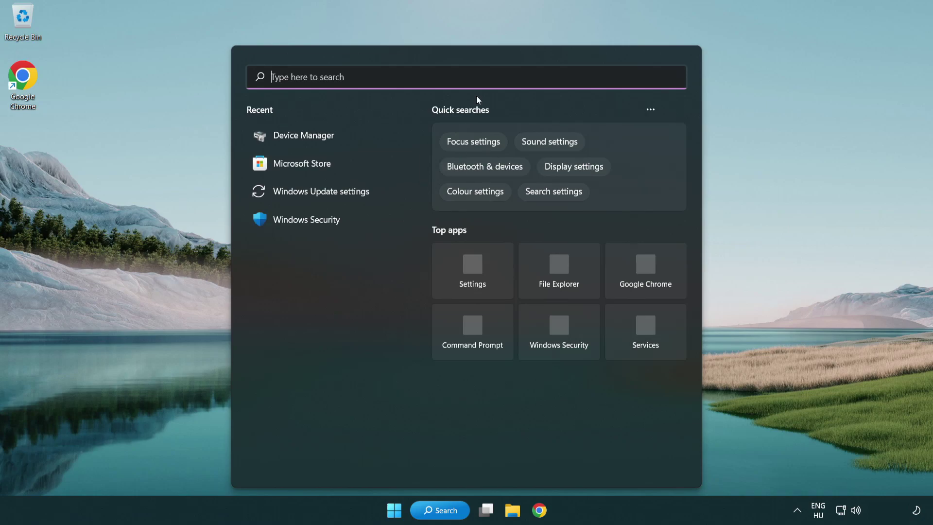
text(device manager)
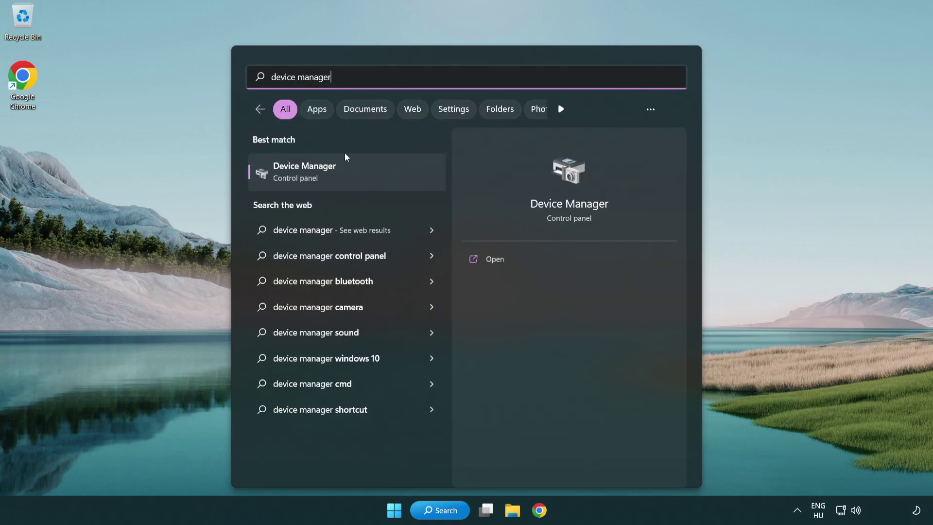
Expand Sound, video and game controllers and start Update driver on High Definition Audio Device.
click(383, 176)
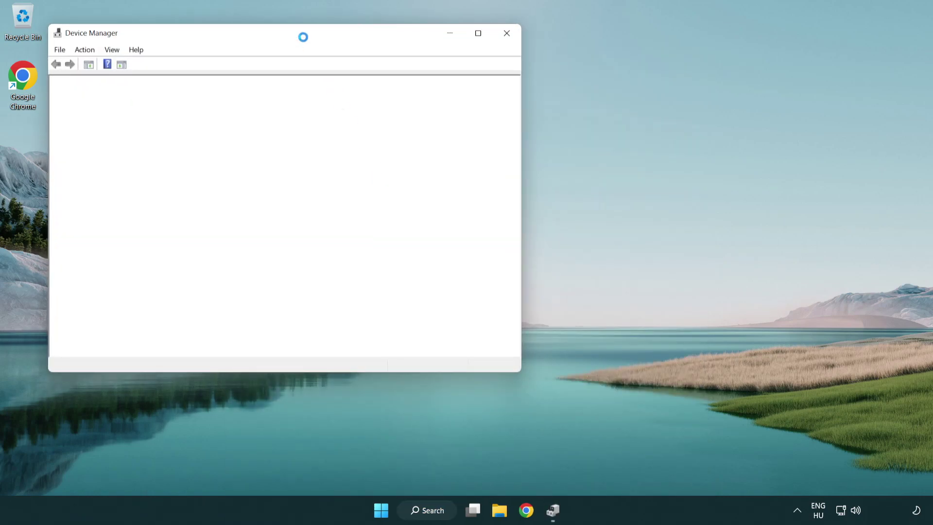
drag(297, 34, 472, 85)
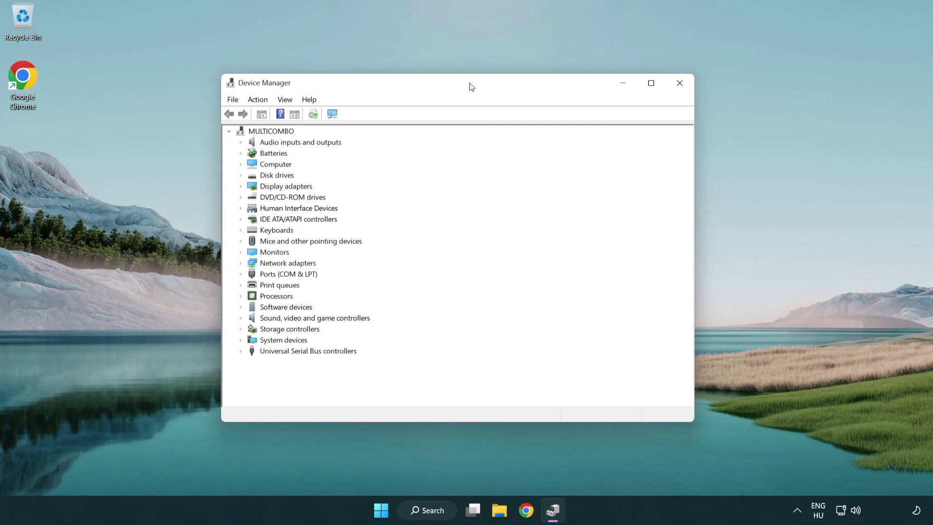
click(267, 319)
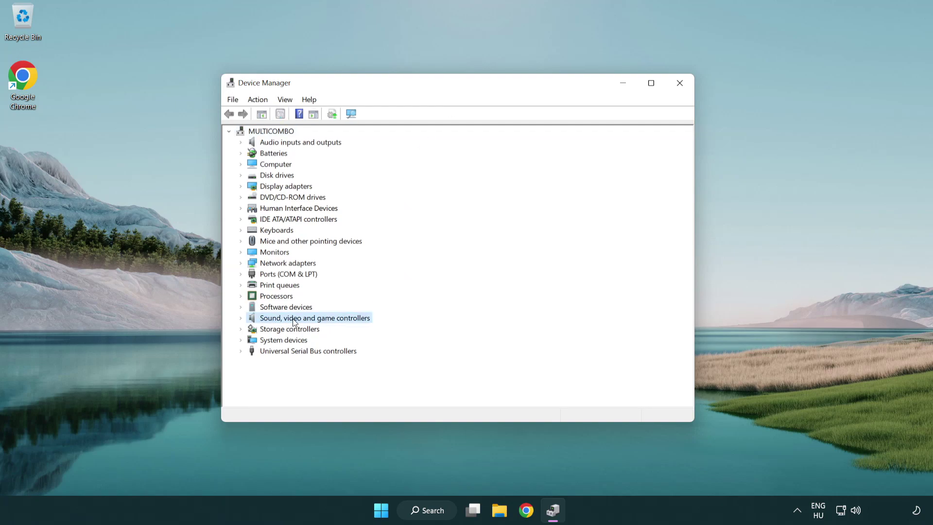
click(241, 319)
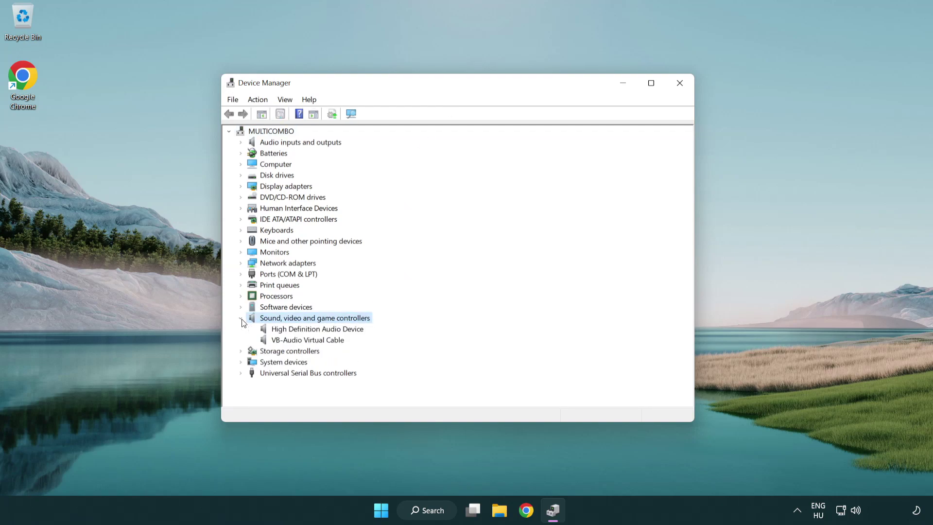
click(290, 333)
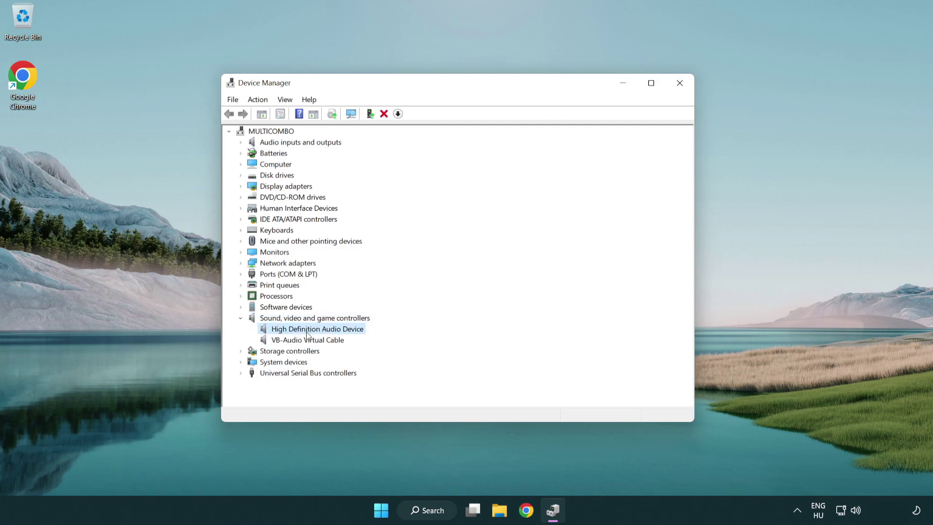
right_click(326, 329)
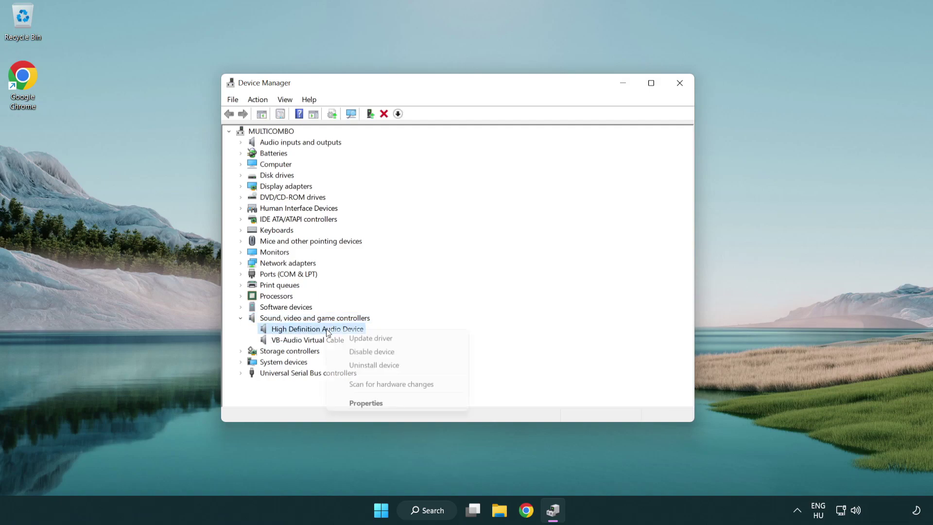
click(403, 337)
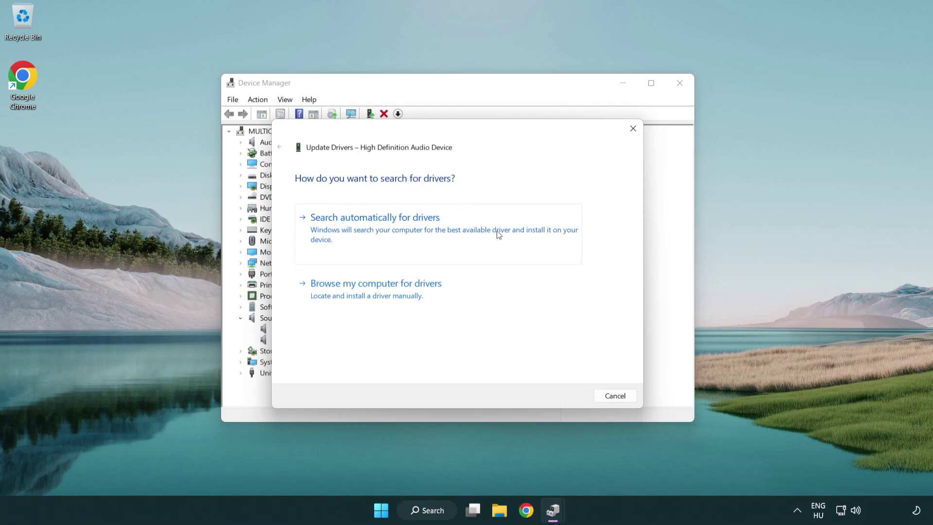
Reinstall the High Definition Audio Device driver from the computer's driver list, accepting the warning.
click(377, 303)
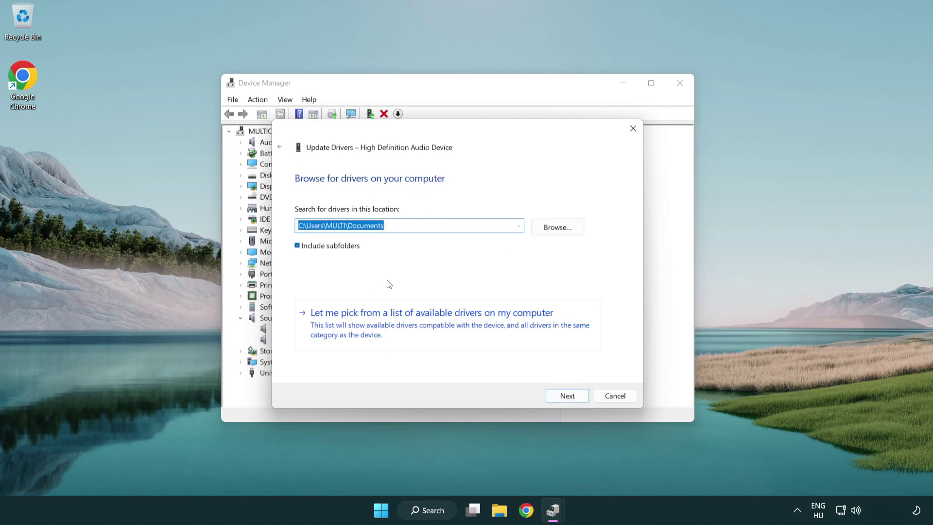
click(449, 331)
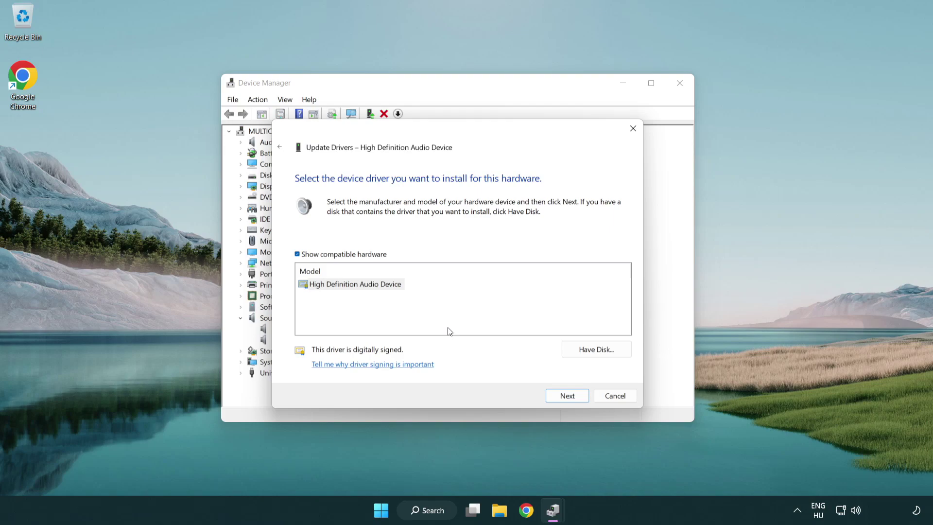
click(317, 299)
click(298, 286)
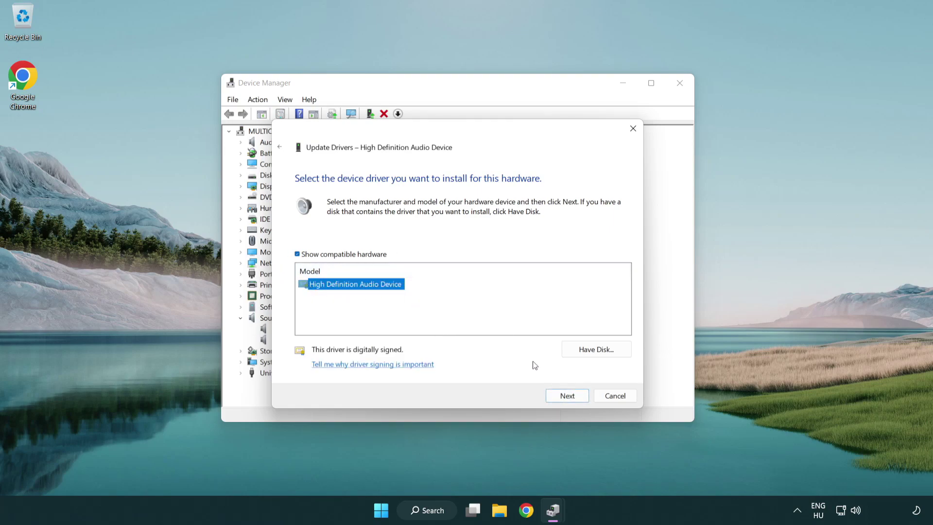
click(576, 399)
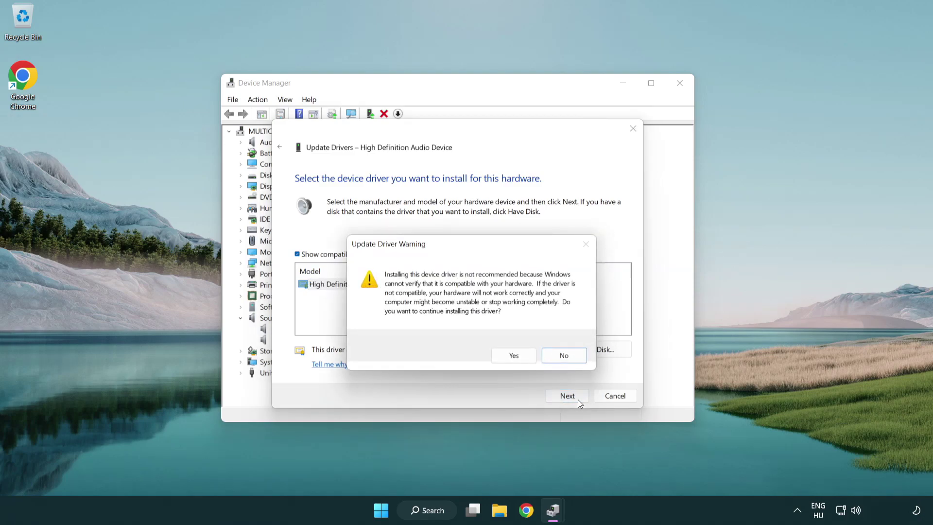
click(514, 355)
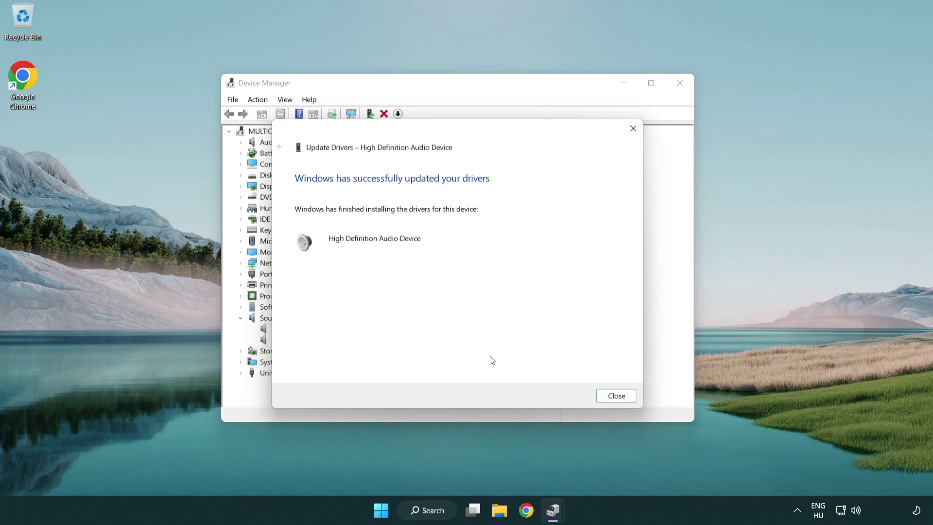
click(617, 396)
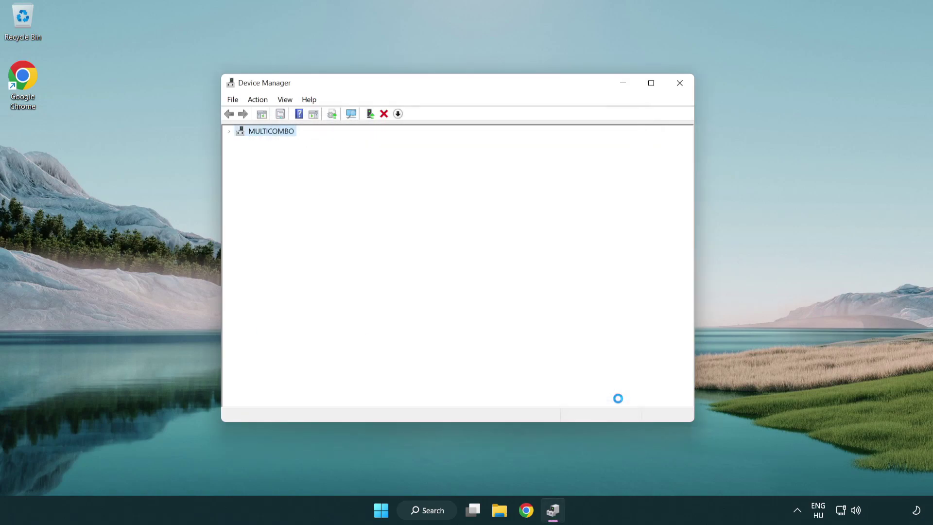
Close Device Manager and bring up the Start menu power options to restart.
click(681, 84)
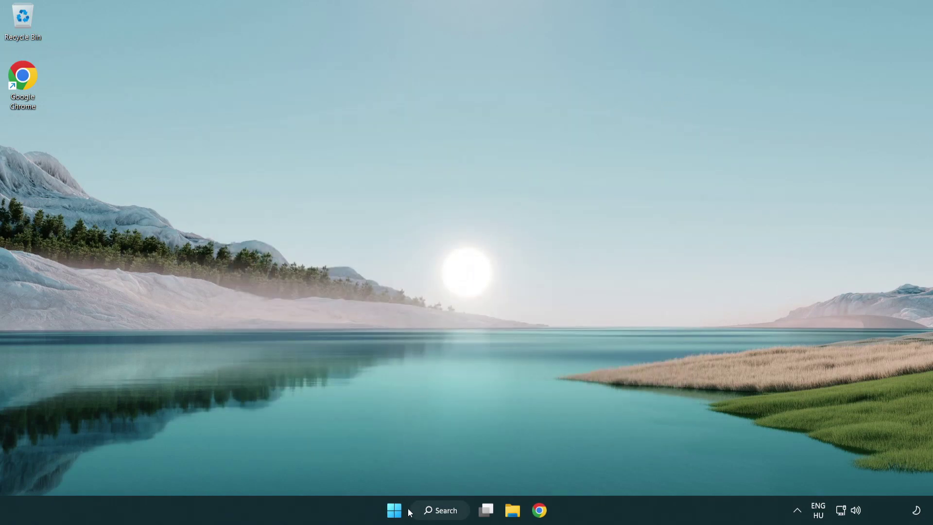
click(395, 509)
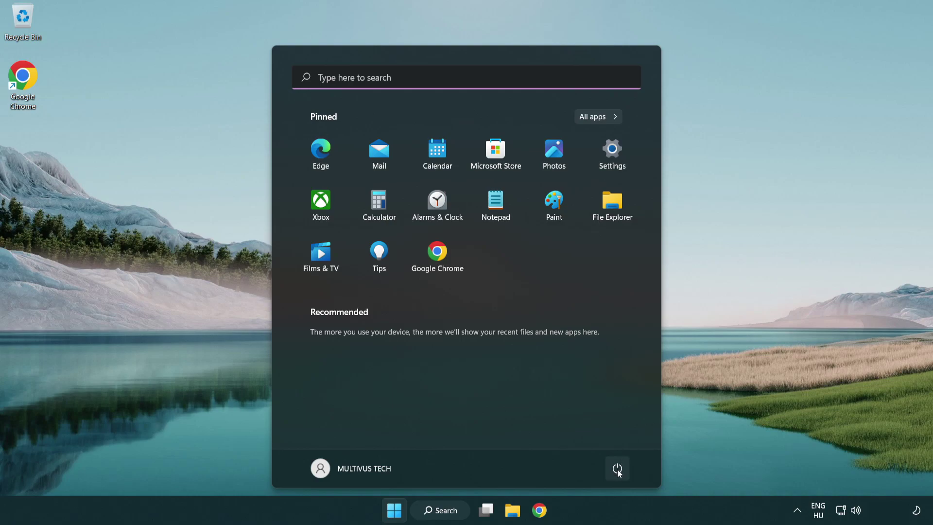
click(617, 470)
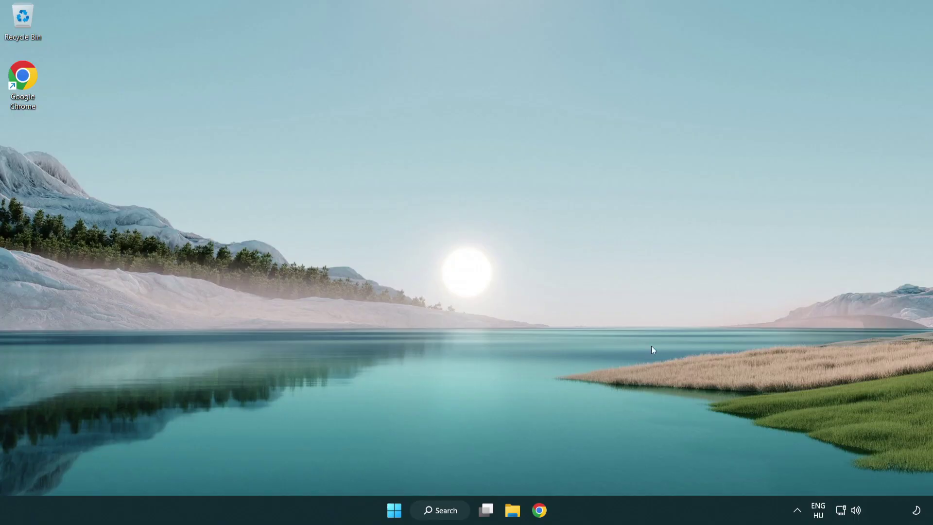
Launch the Playing Audio troubleshooter from the taskbar speaker icon's Troubleshoot sound problems option.
right_click(856, 511)
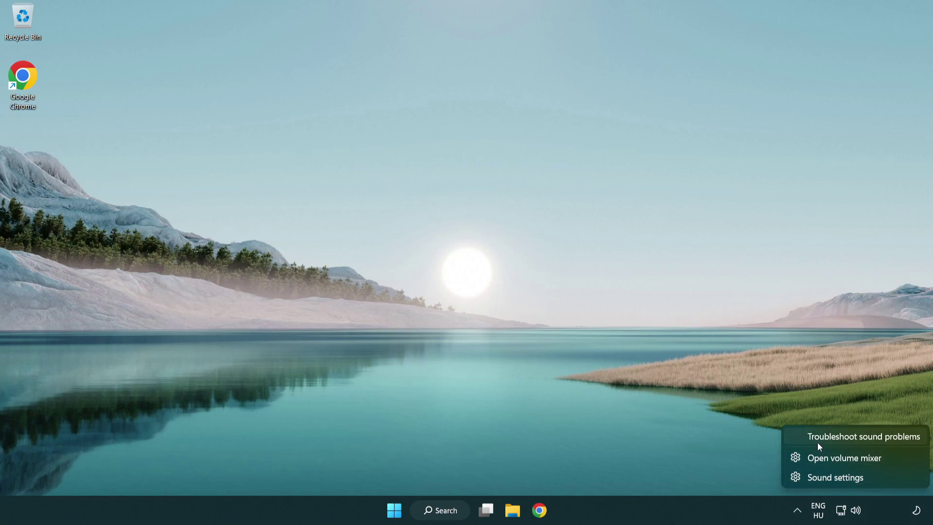
click(851, 438)
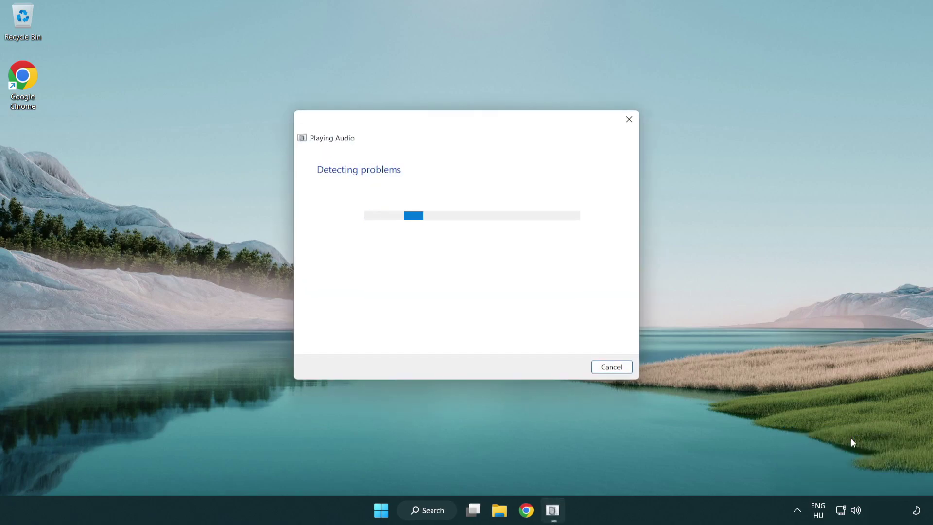